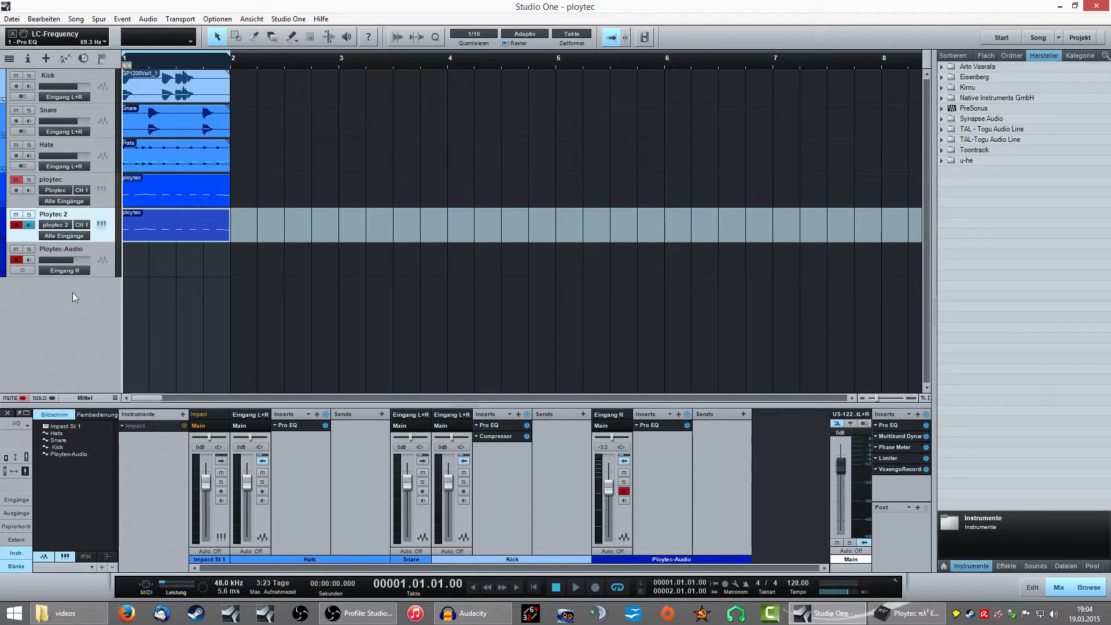
Reach the add-device window from Studio One > Optionen > Externe Geräte > Hinzufügen
click(291, 20)
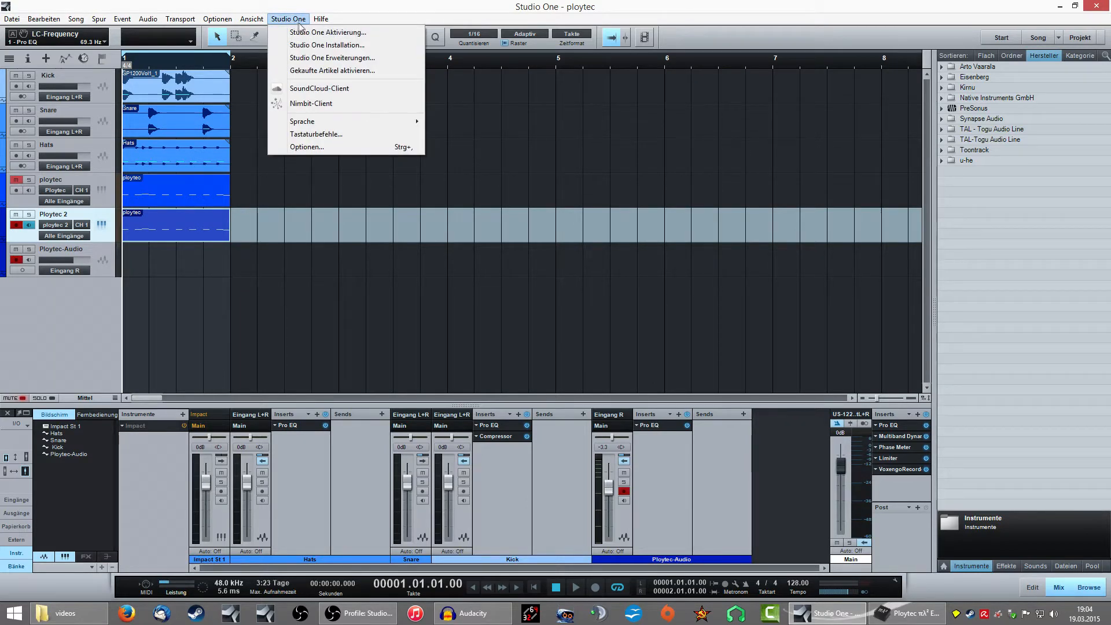
click(308, 147)
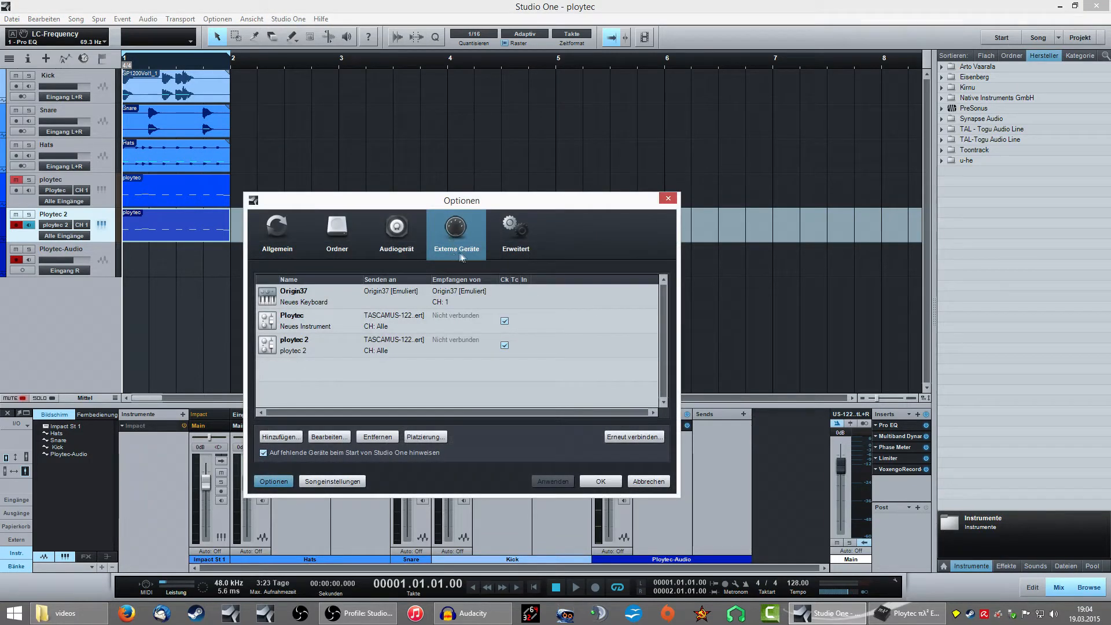
click(286, 438)
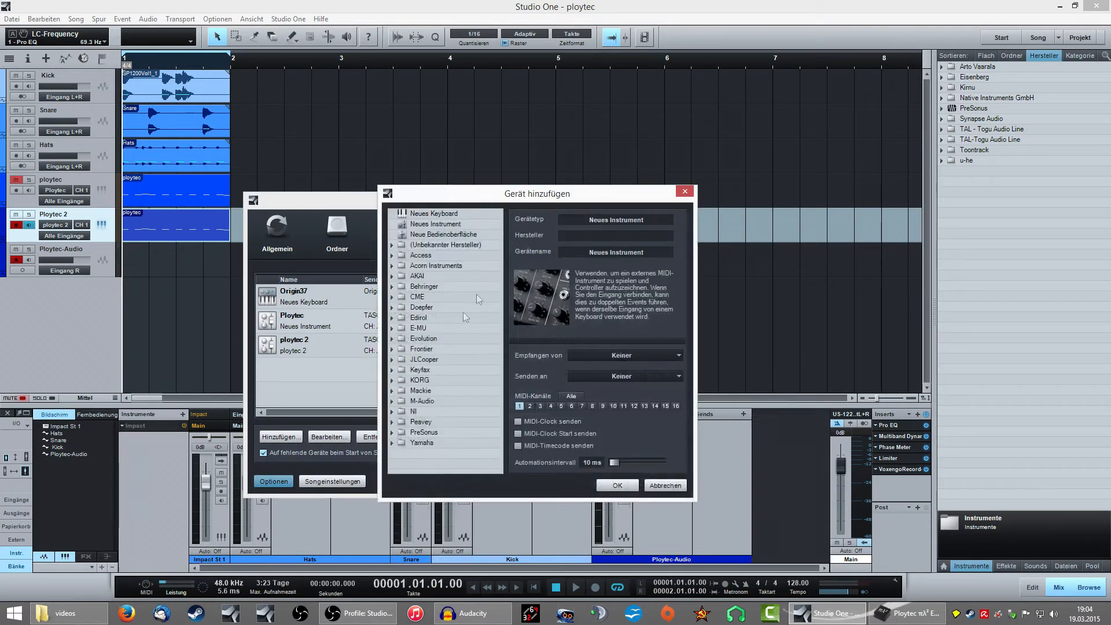
drag(505, 201, 486, 224)
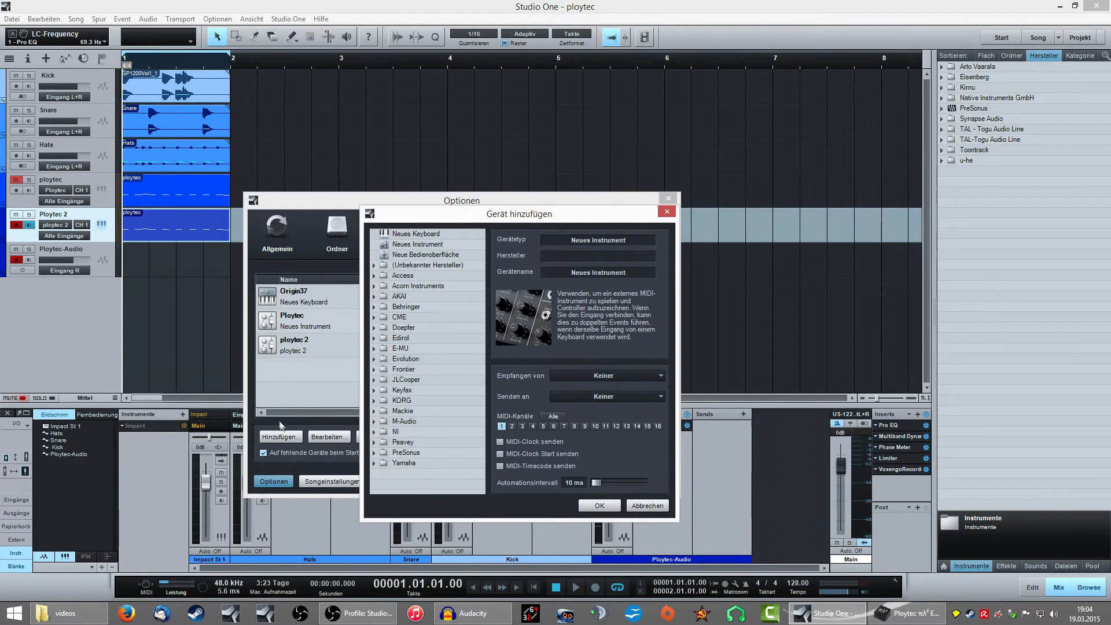
Define a new instrument 'ploytec 2' on all MIDI channels sending to TASCAM US-122 MKII MIDI
click(414, 245)
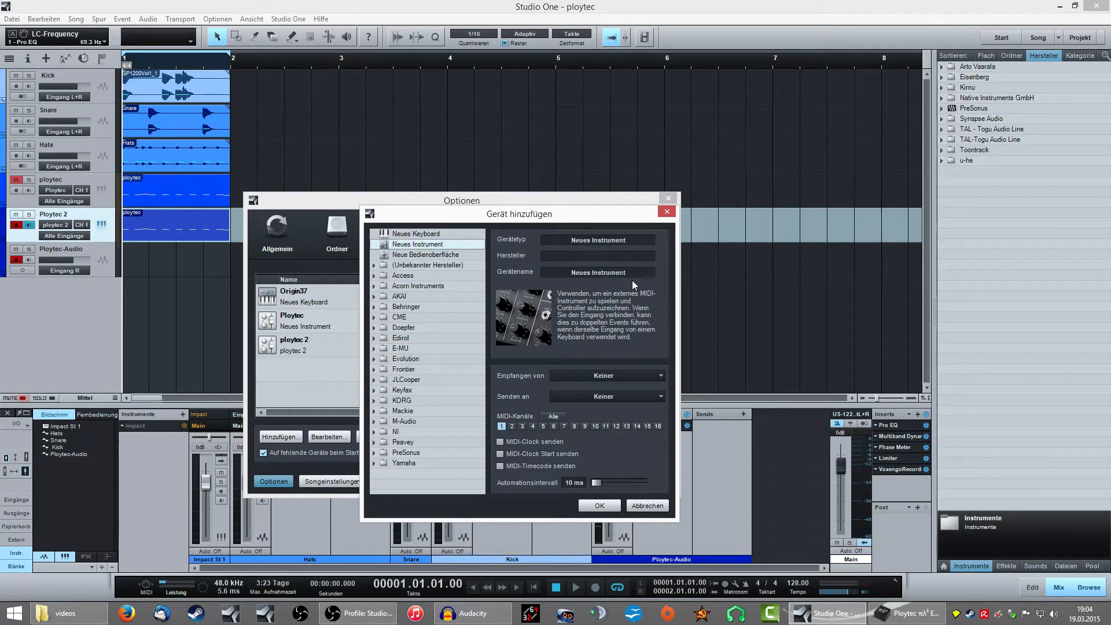
double_click(608, 272)
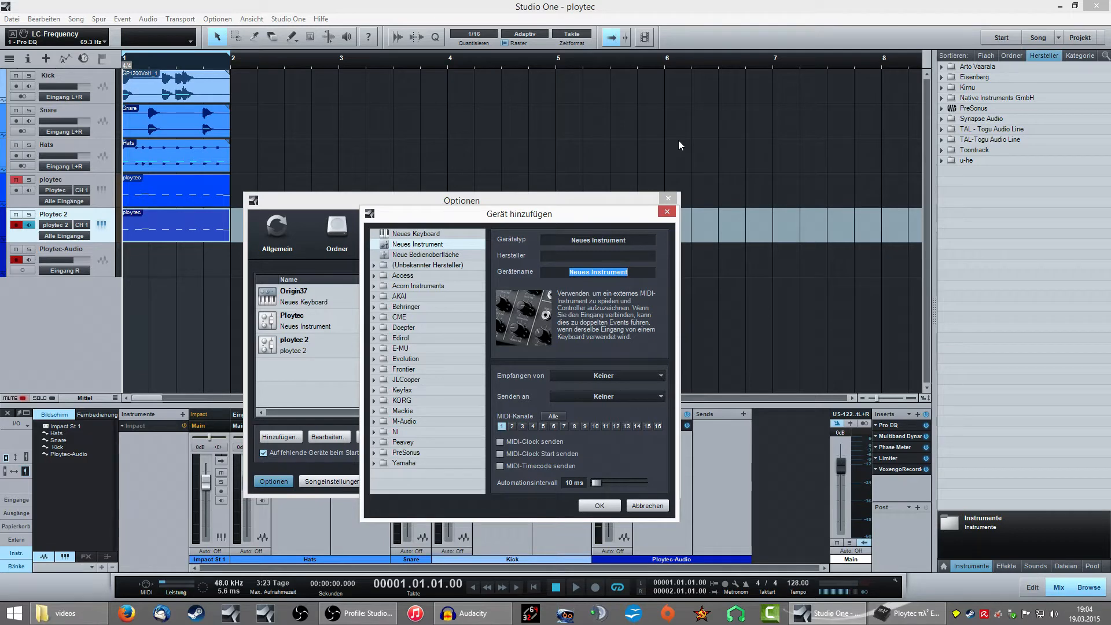
text(ployt)
text(ec 2)
click(549, 416)
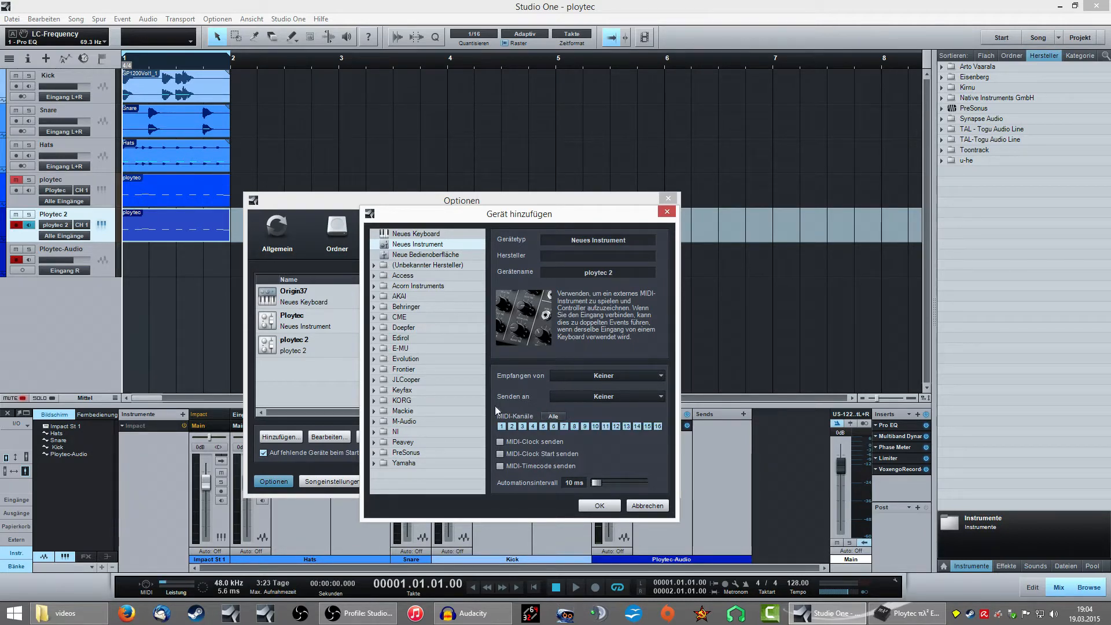
click(603, 397)
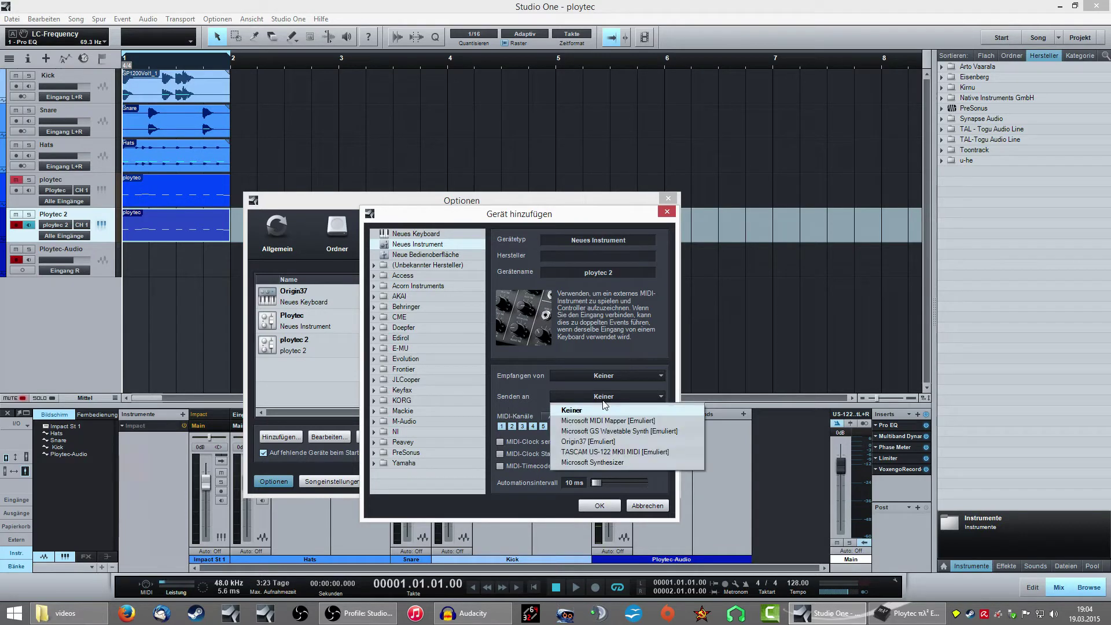
click(606, 452)
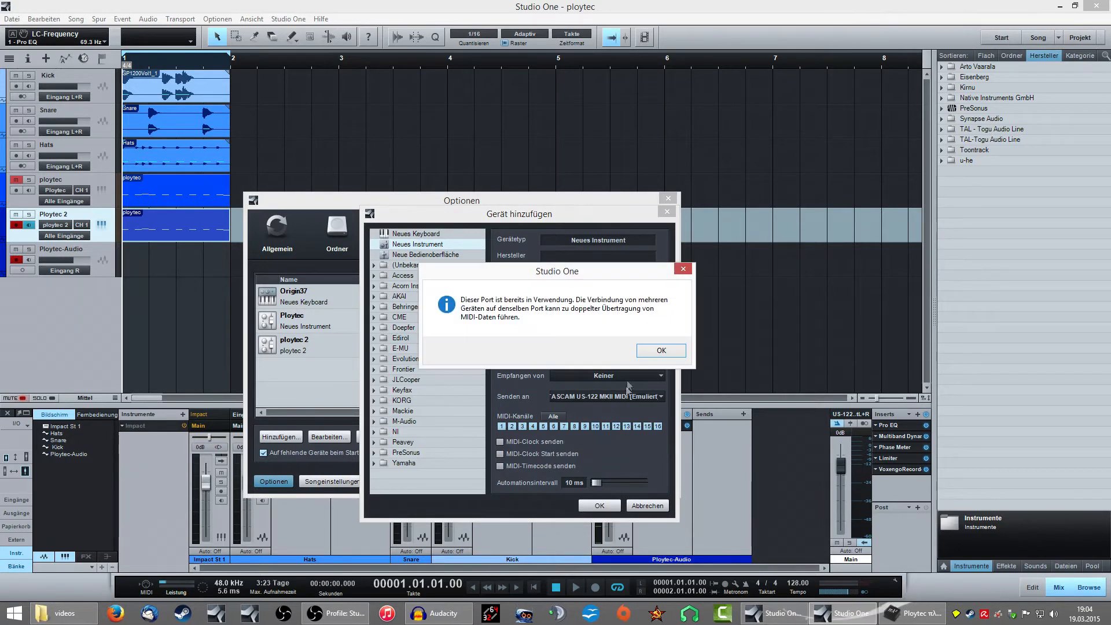
Accept the port-in-use warning, enable MIDI-Clock senden and confirm adding ploytec 2
click(660, 350)
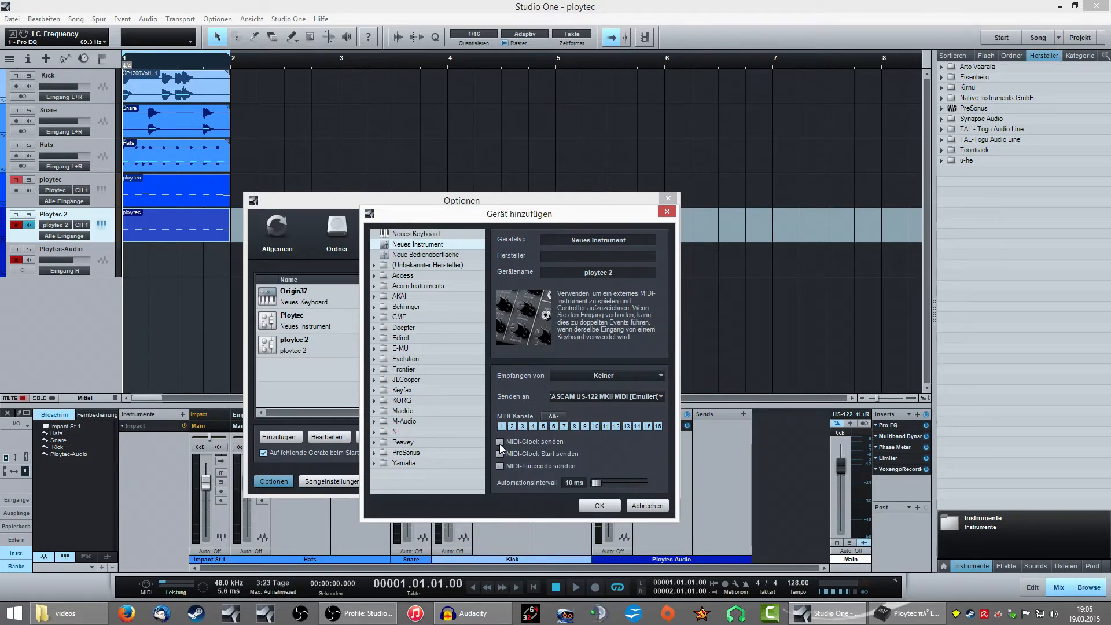
click(499, 442)
click(600, 505)
Remove the duplicate ploytec 2 device, confirm the options and select the Ploytec 2 track
click(310, 363)
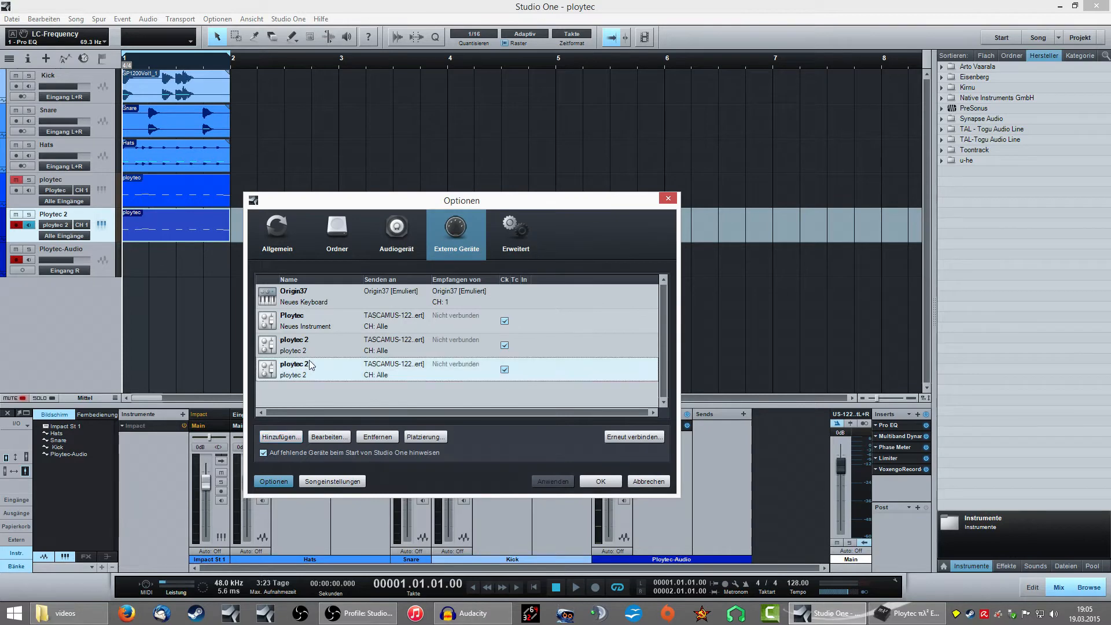
click(388, 441)
click(608, 347)
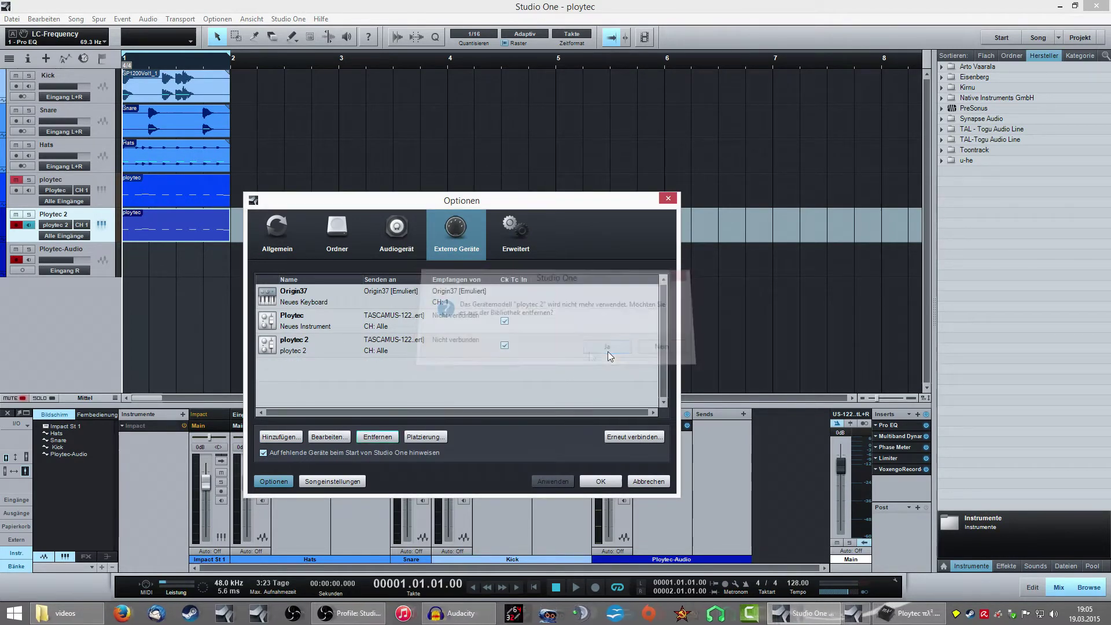
click(317, 342)
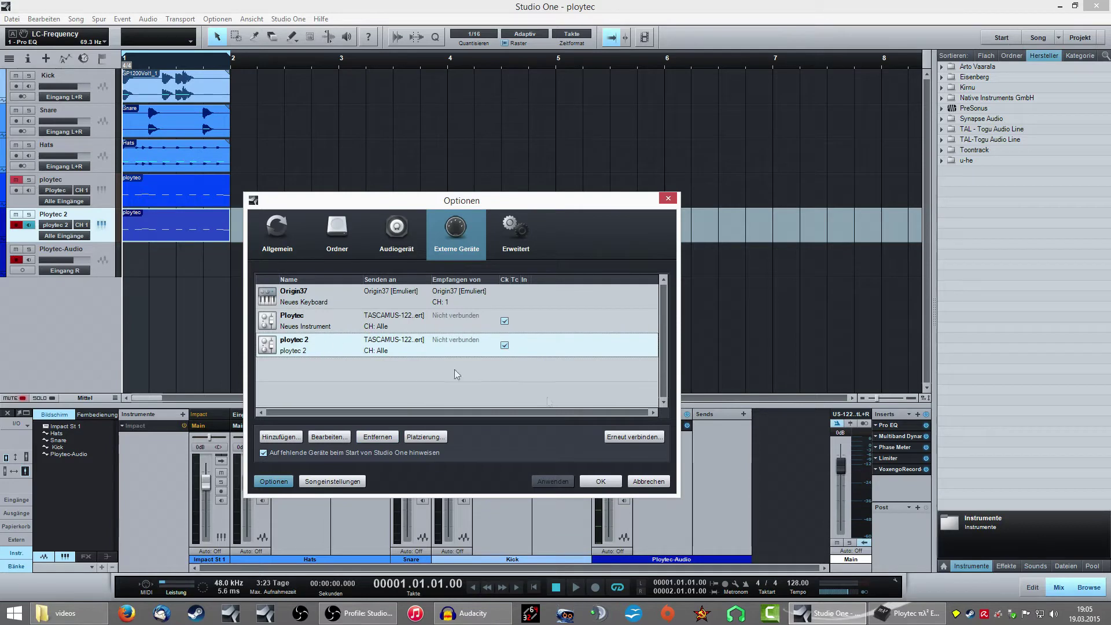
click(608, 481)
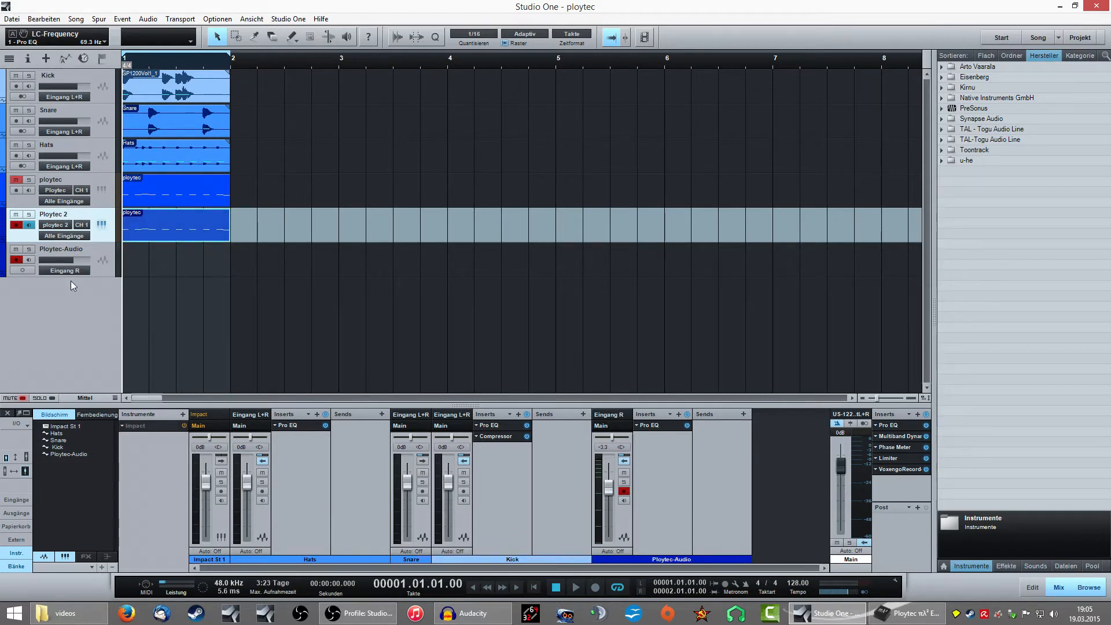
click(101, 213)
right_click(93, 212)
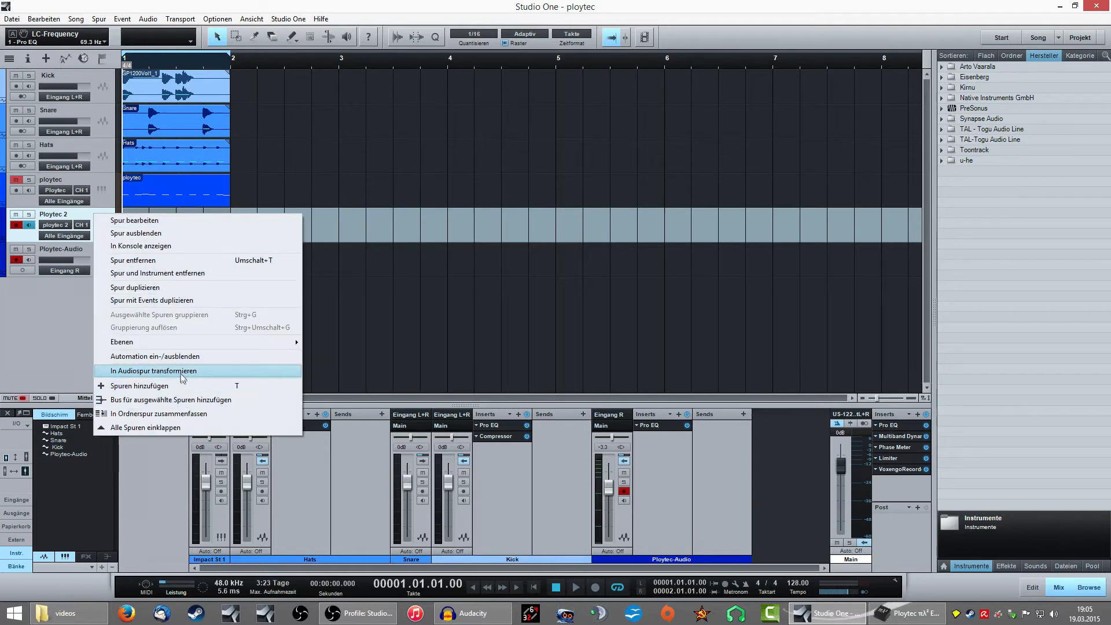
click(157, 273)
right_click(85, 251)
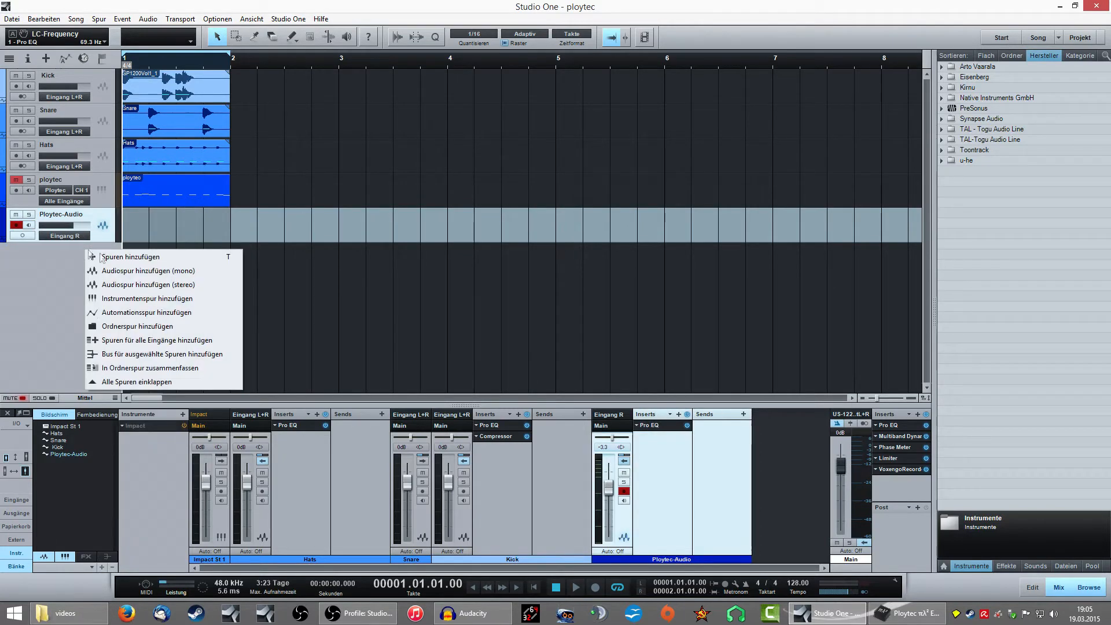
click(143, 299)
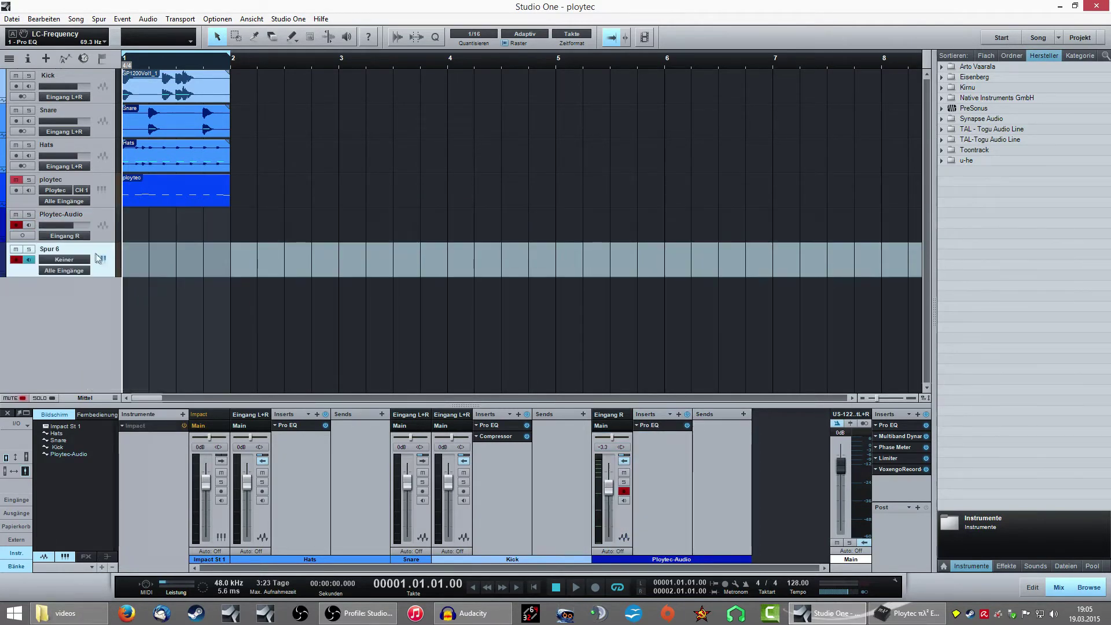
double_click(50, 249)
text(ploytec )
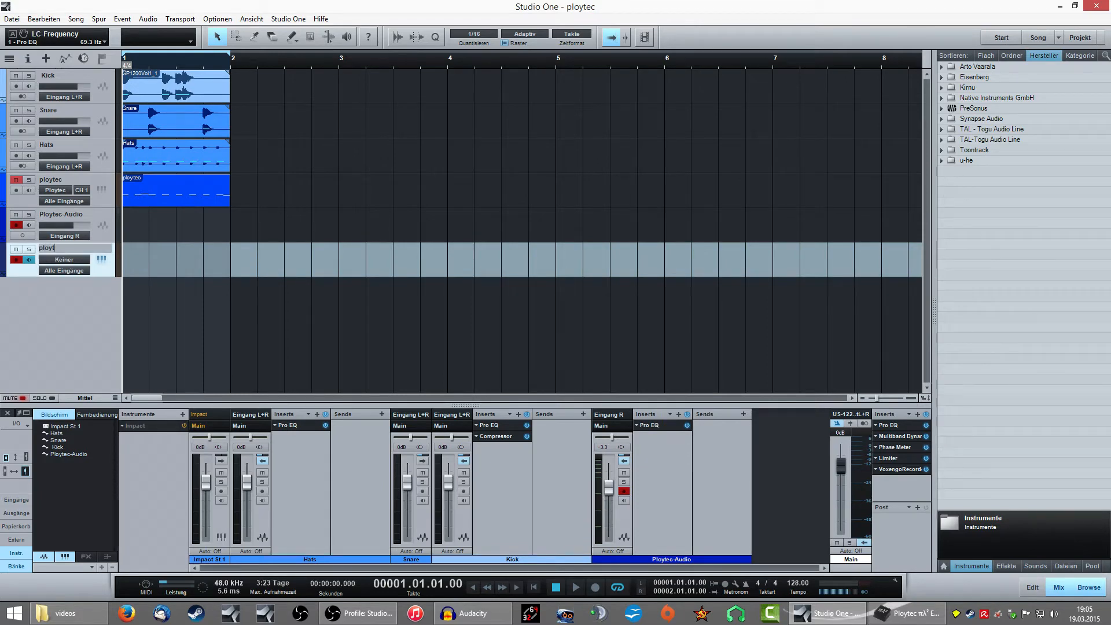
text(2)
key(Return)
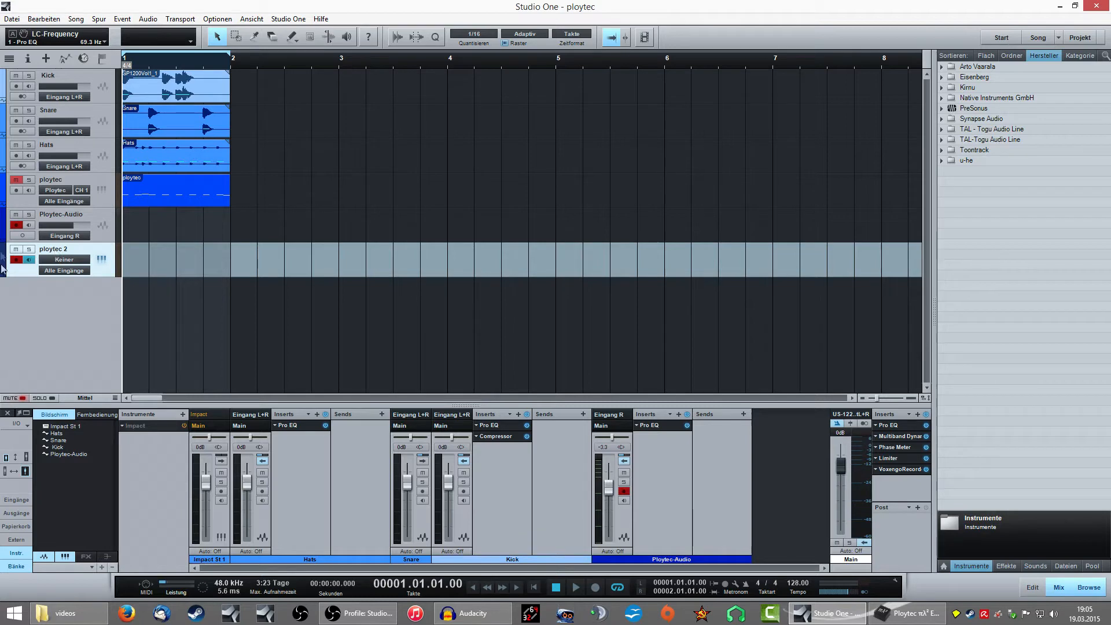
click(75, 259)
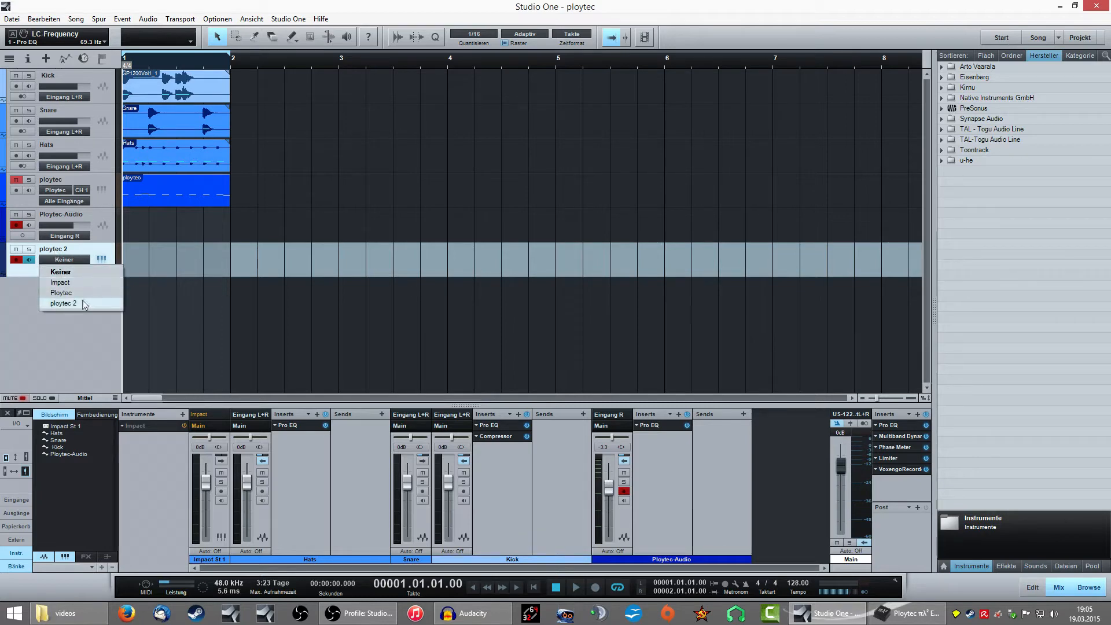
click(64, 303)
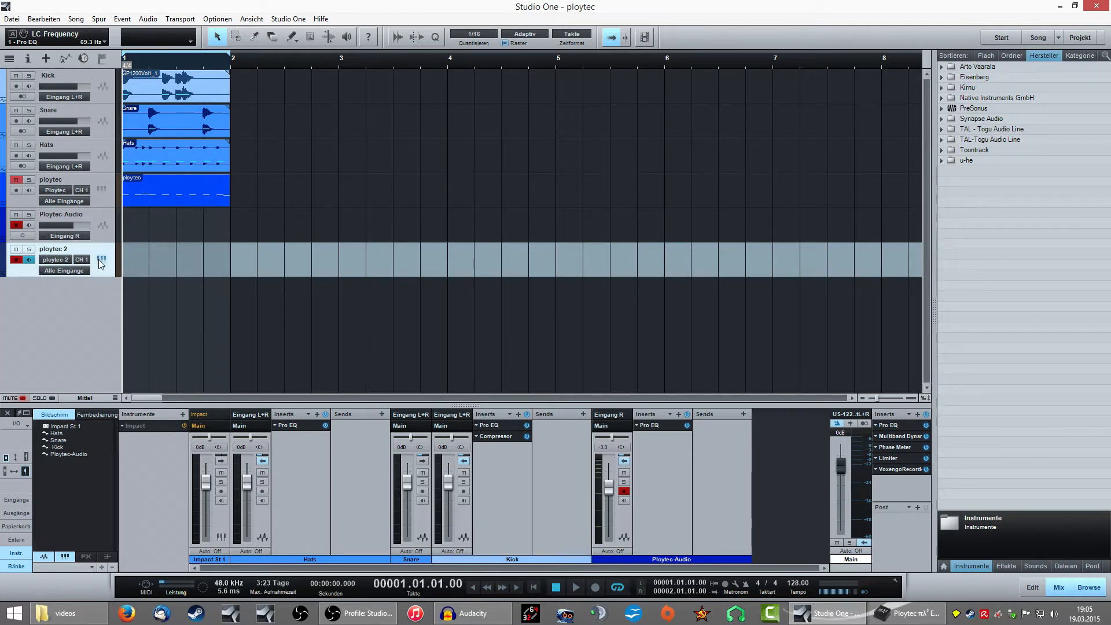
click(161, 196)
double_click(191, 201)
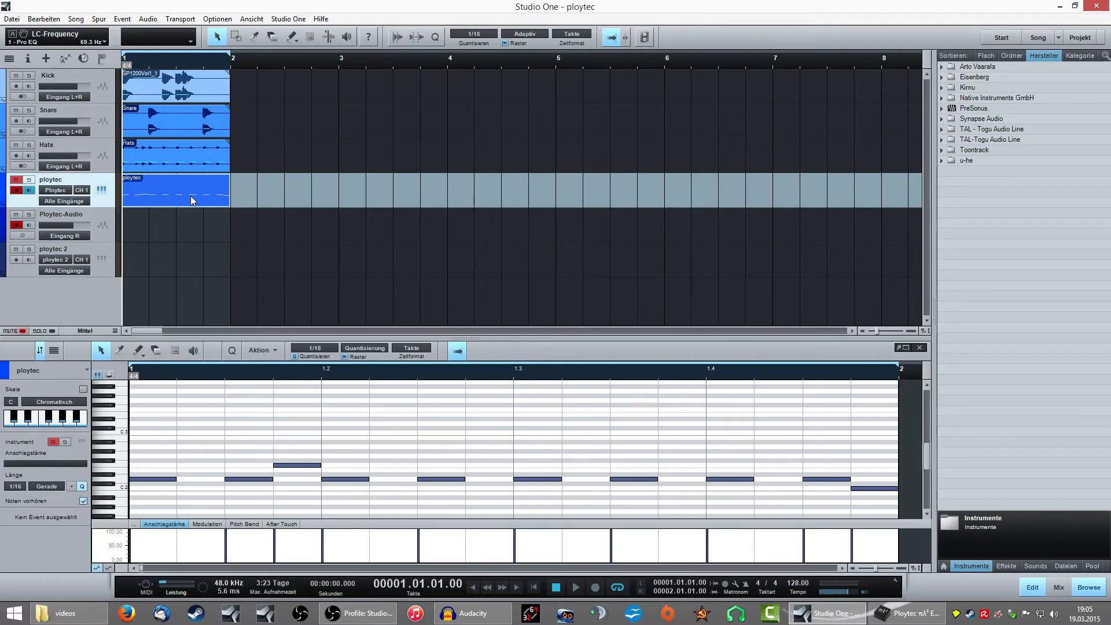
click(919, 347)
drag(181, 197, 171, 251)
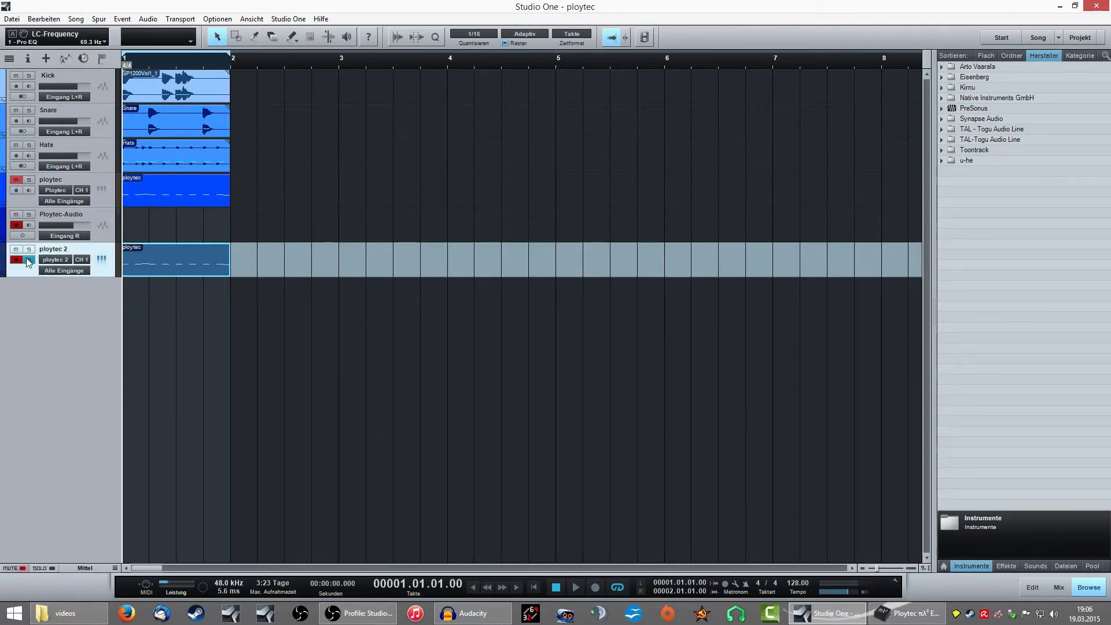
double_click(158, 266)
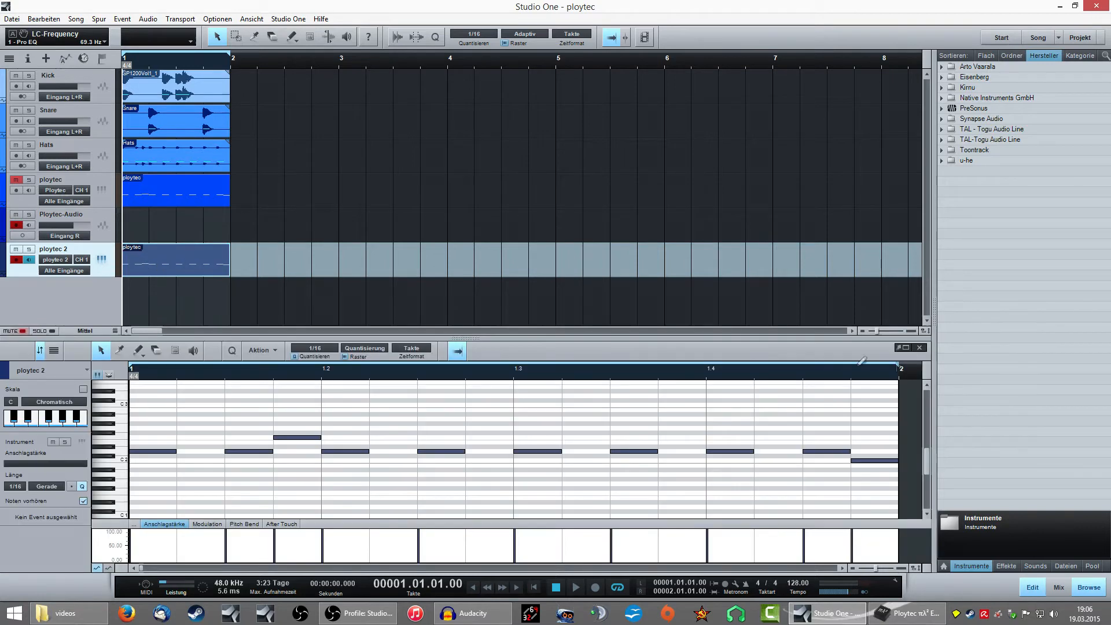
click(918, 347)
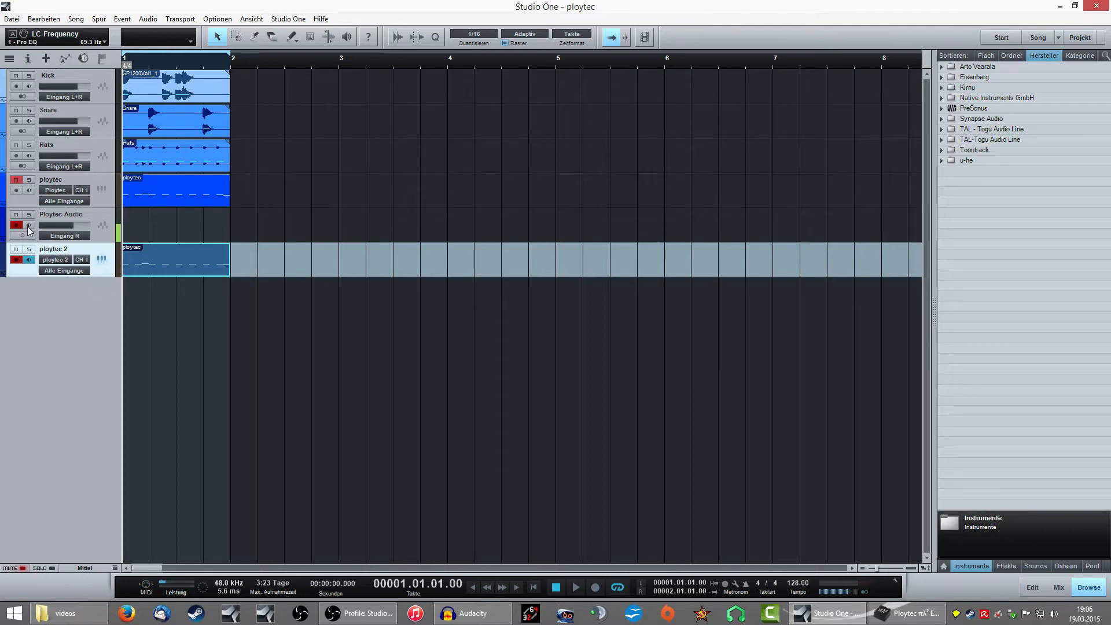
click(103, 218)
Delete the Ploytec-Audio track via 'Spur entfernen' in its header menu
right_click(103, 219)
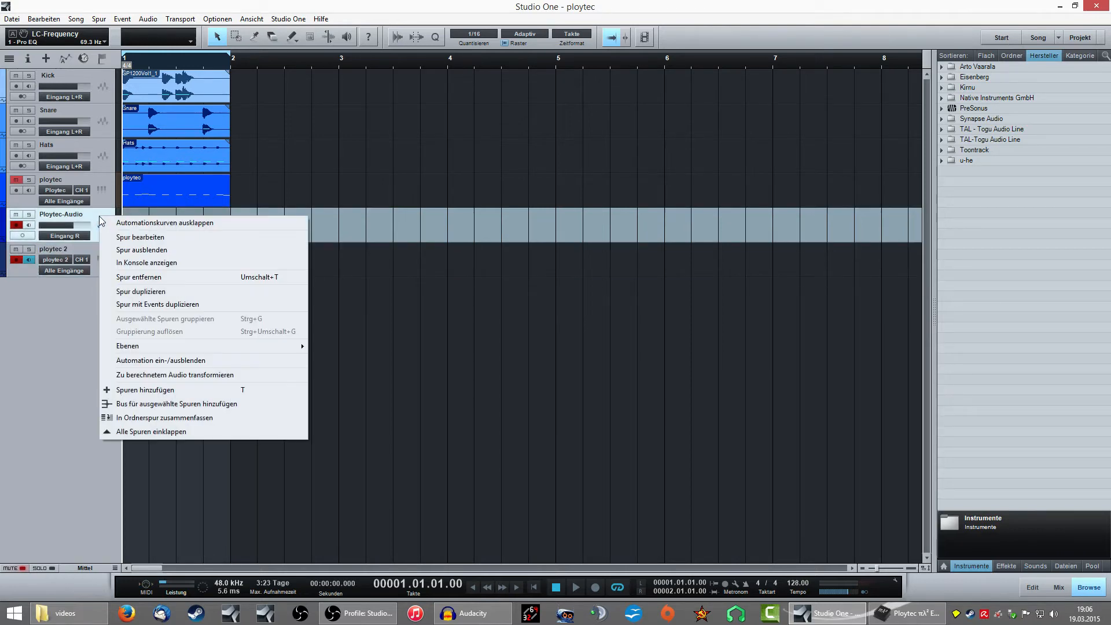
click(148, 279)
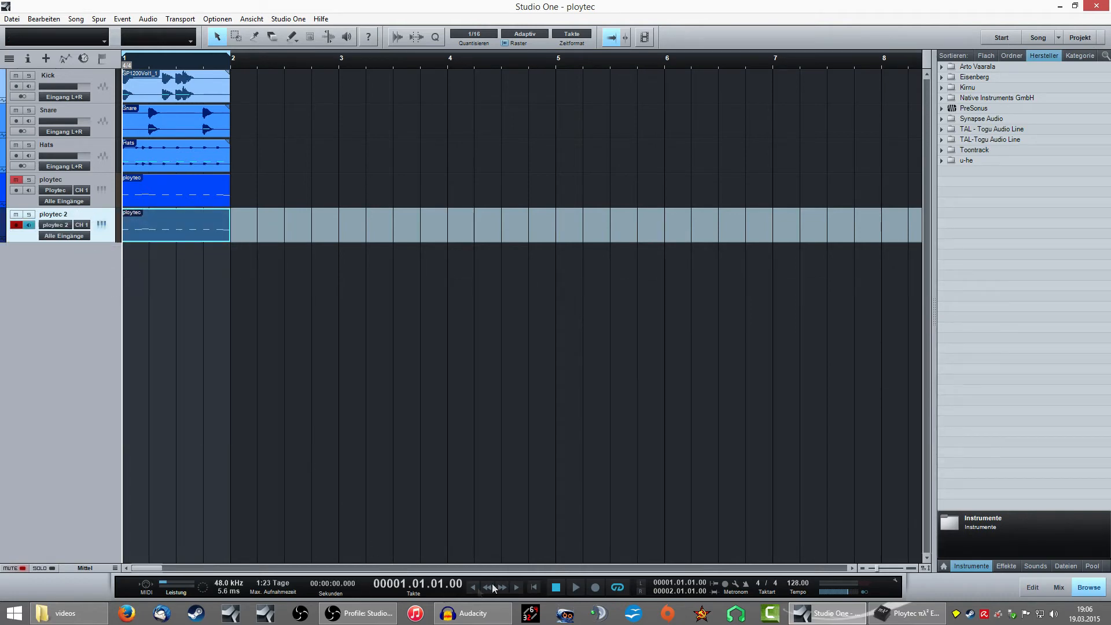
Play the song and briefly view the enlarged ploytec 2 external synth editor
click(574, 585)
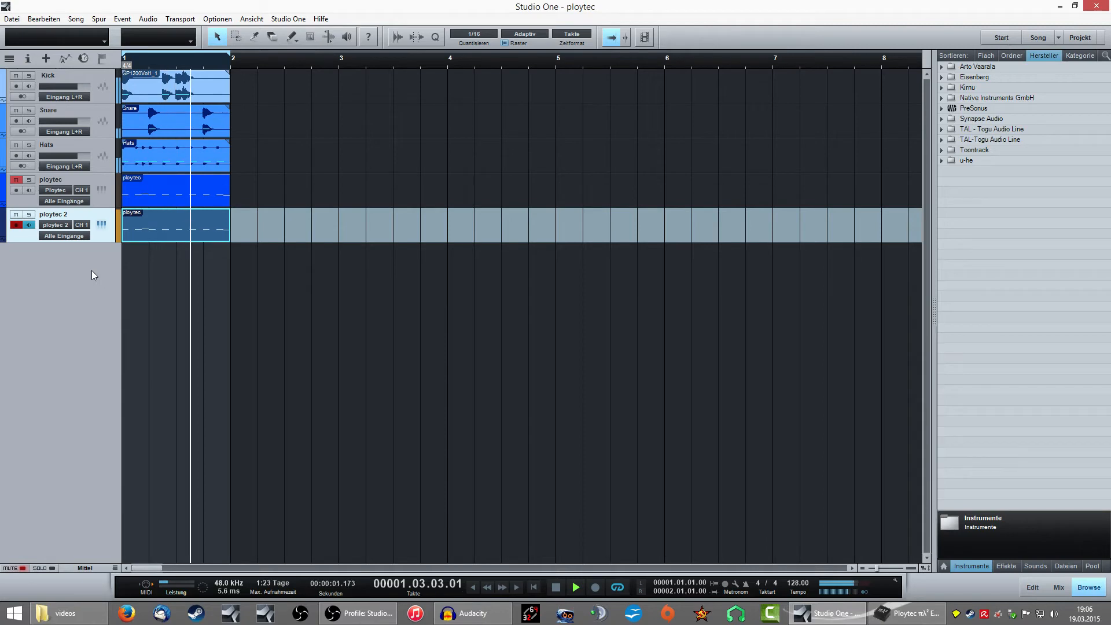
click(101, 223)
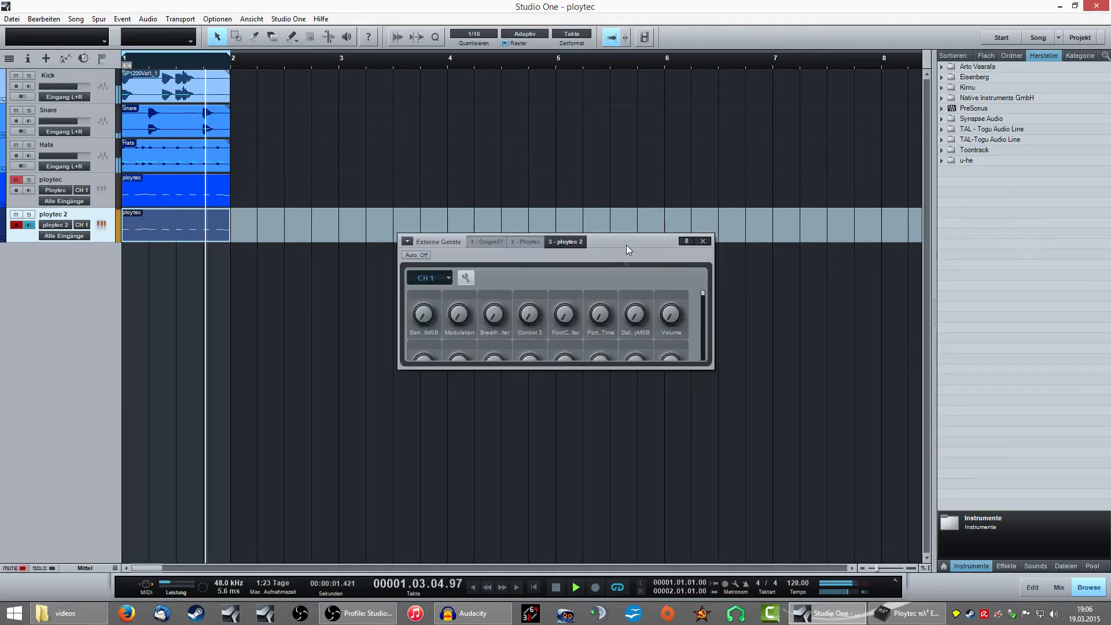
drag(713, 363, 727, 464)
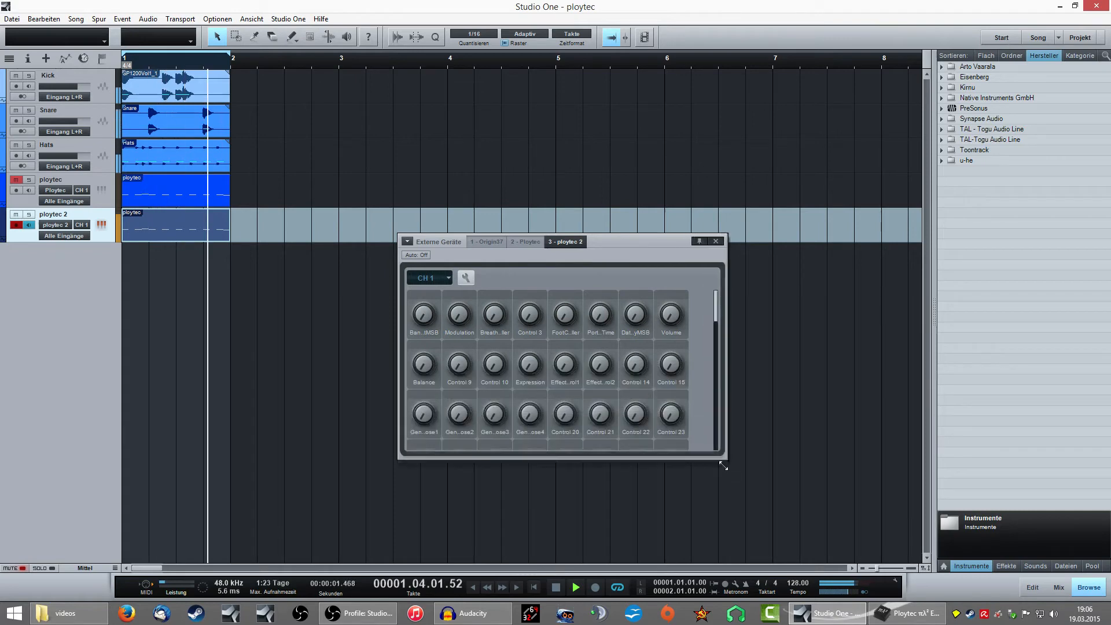
click(718, 242)
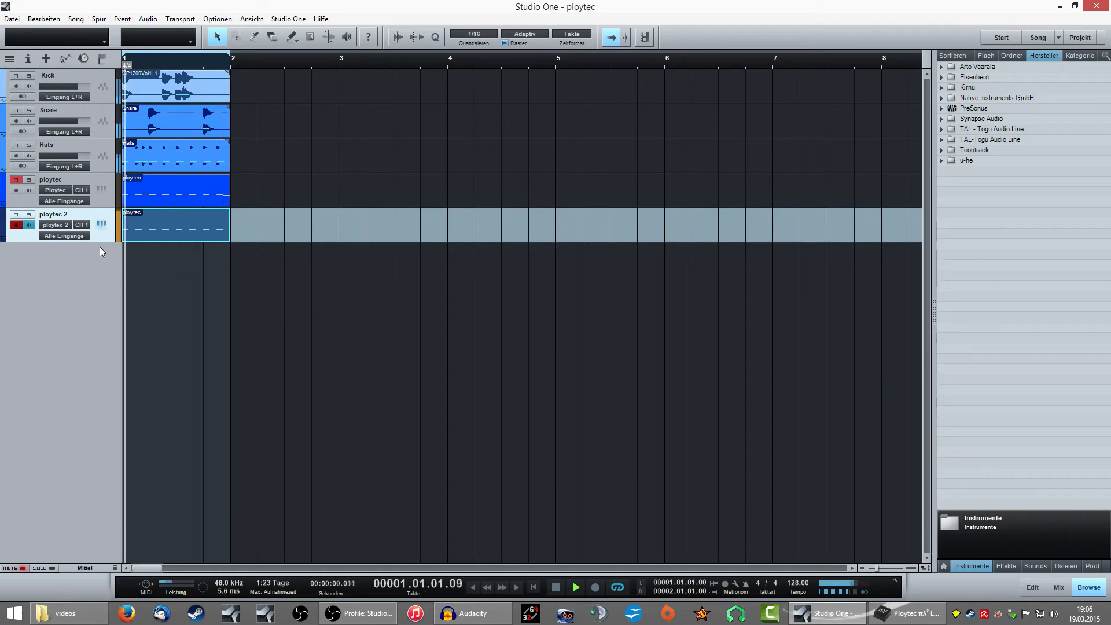
Stop at song start and add a new mono audio track, Spur 6, below ploytec 2
click(553, 591)
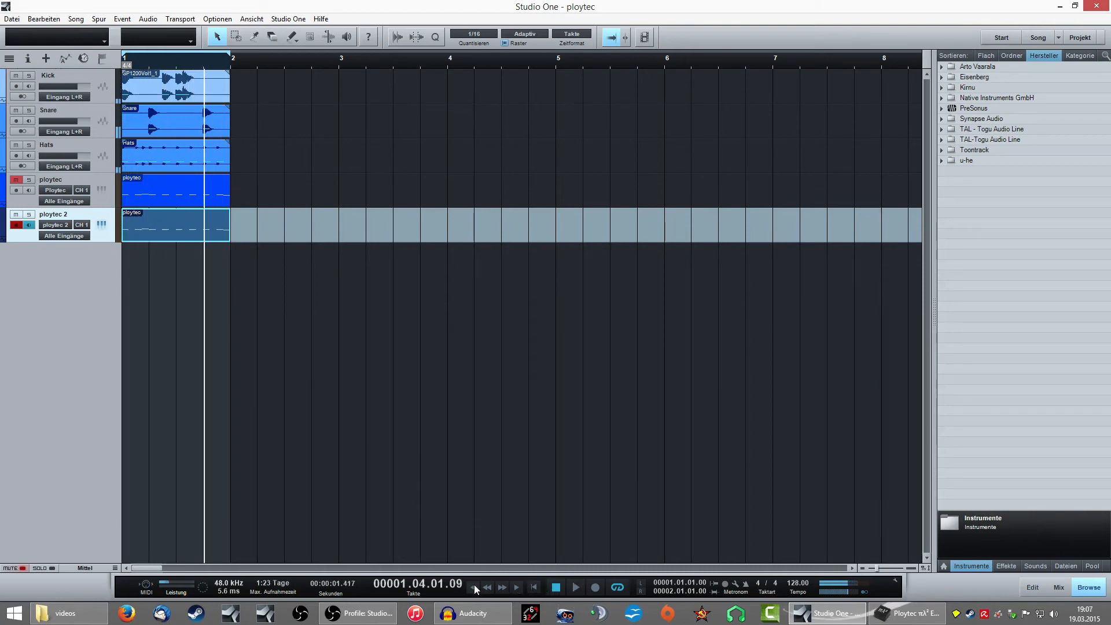
click(474, 584)
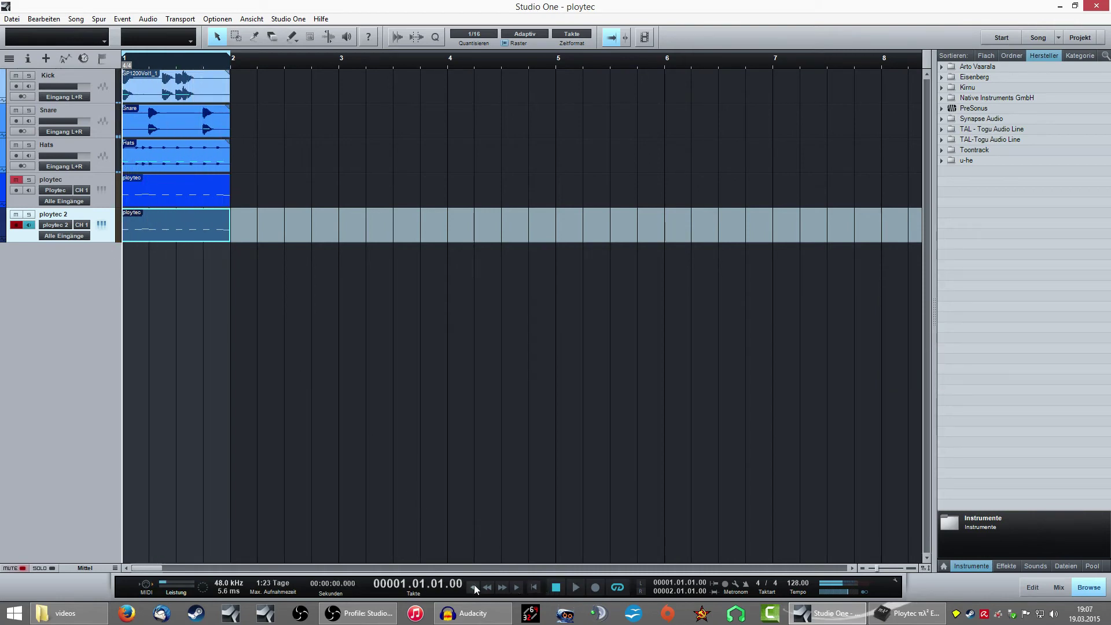
right_click(70, 258)
click(108, 281)
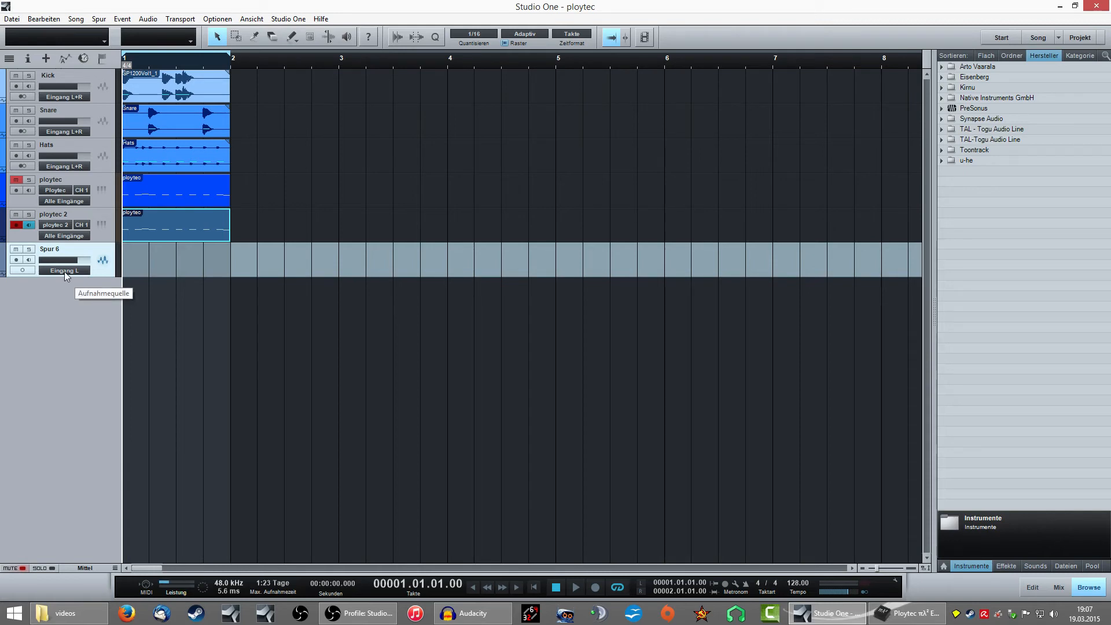
Set Spur 6's input to Eingang R, arm it for recording and disarm the ploytec tracks
click(65, 271)
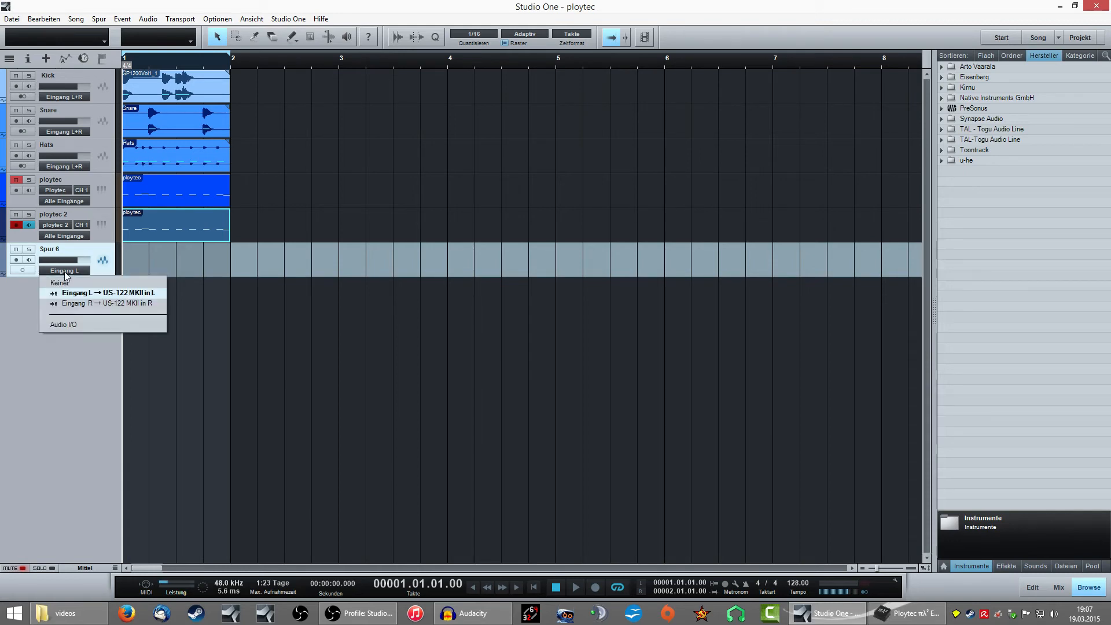
click(94, 305)
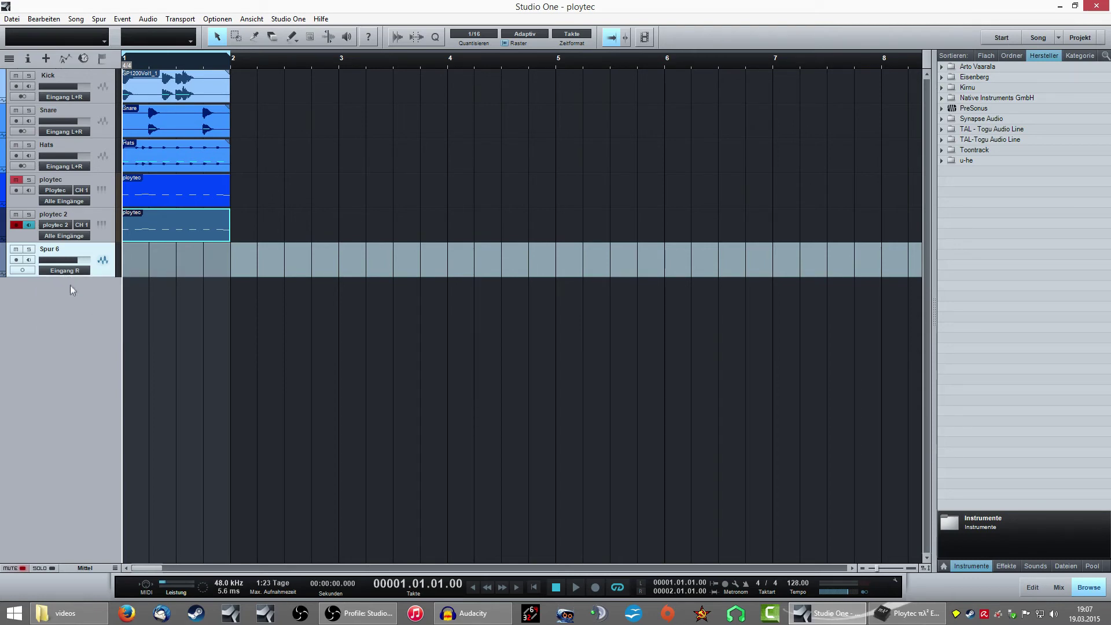
click(22, 270)
click(17, 260)
click(18, 226)
click(17, 179)
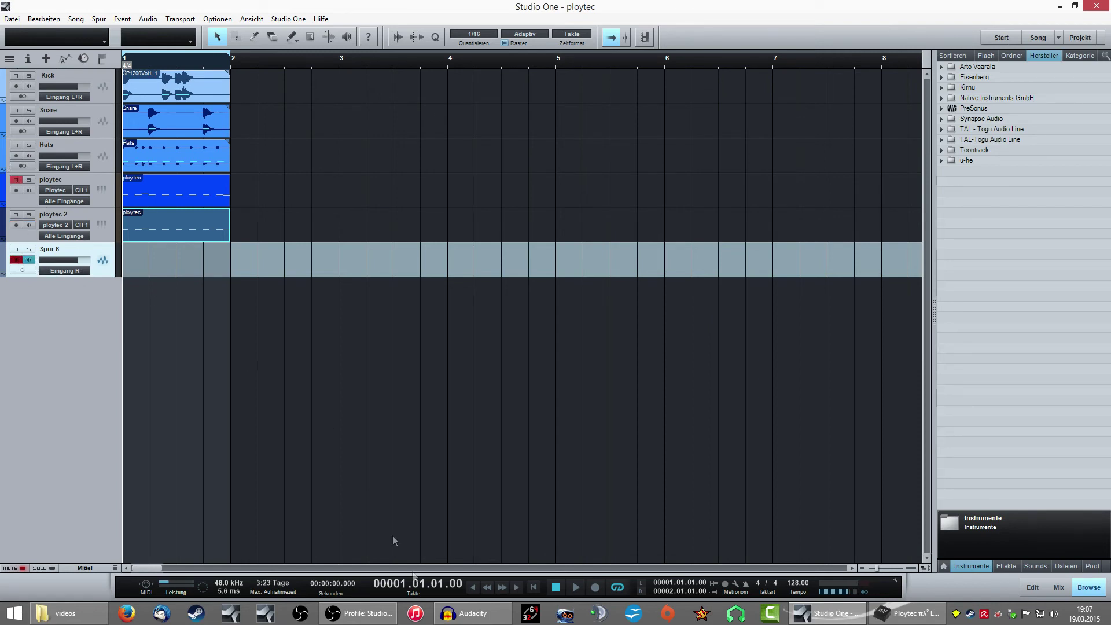
Record the synth onto Spur 6 twice from bar 1, then return to song start
click(594, 590)
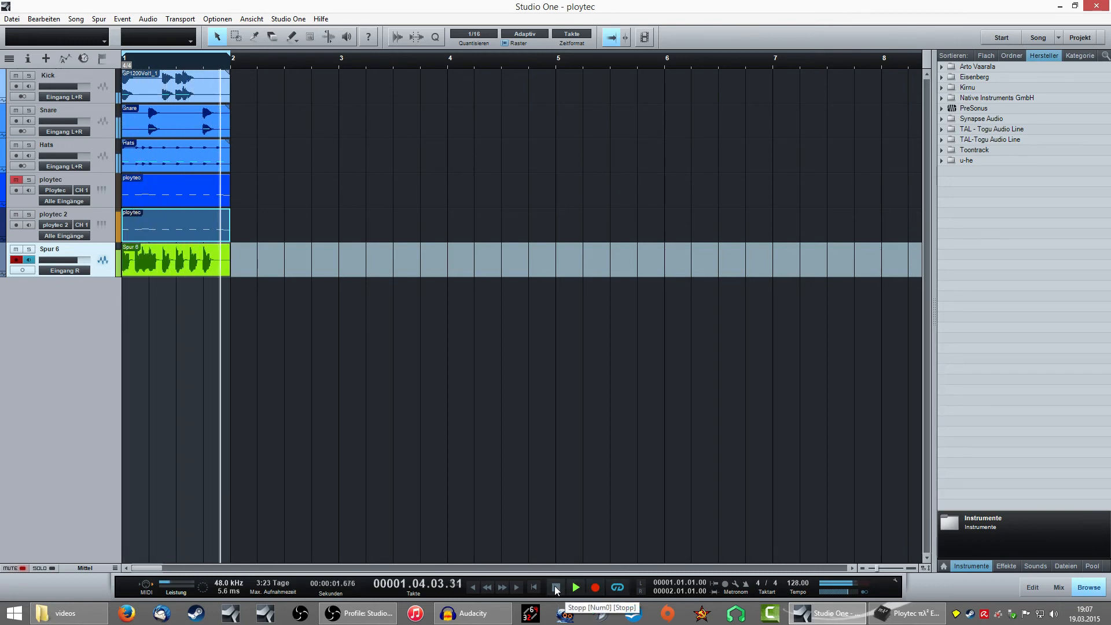
click(556, 590)
click(594, 589)
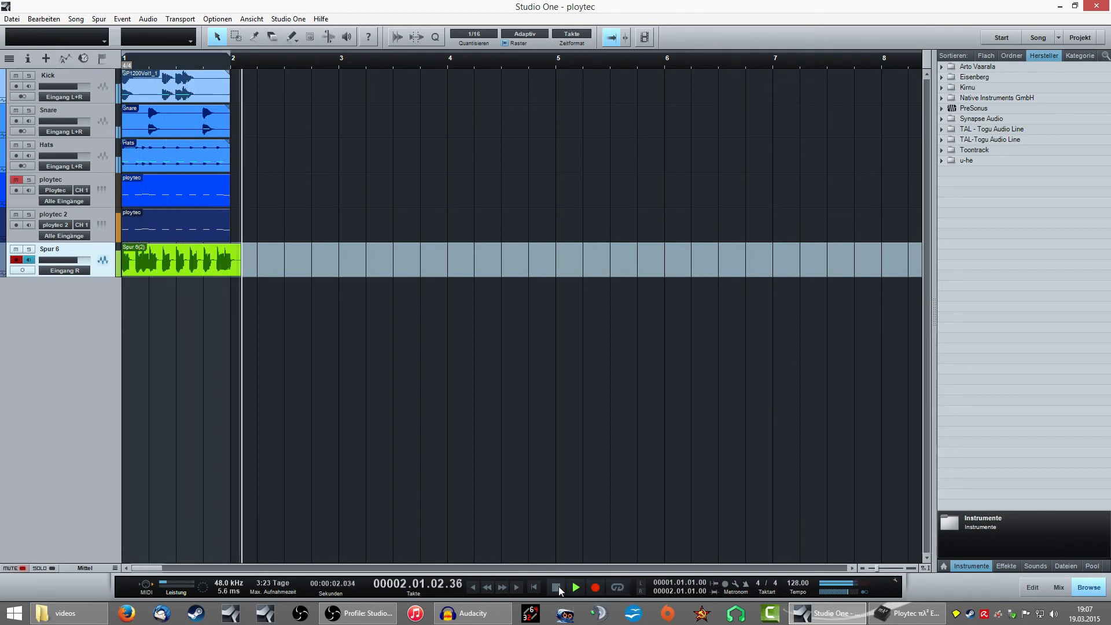
click(556, 590)
click(478, 584)
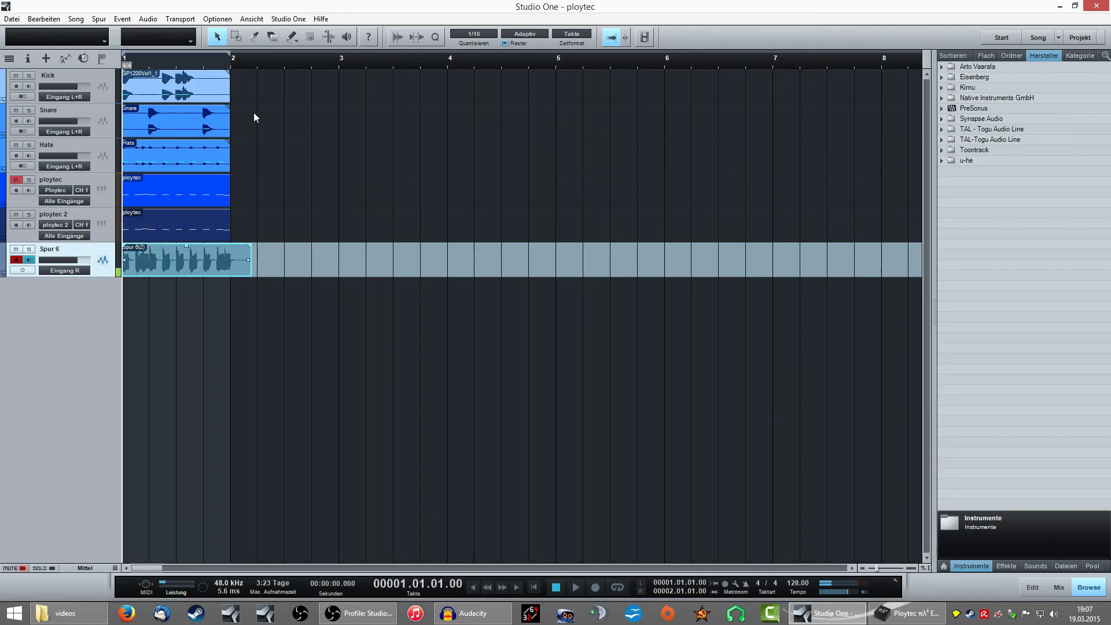
Loop the first bar and trim the recorded event to end at bar 2
click(617, 587)
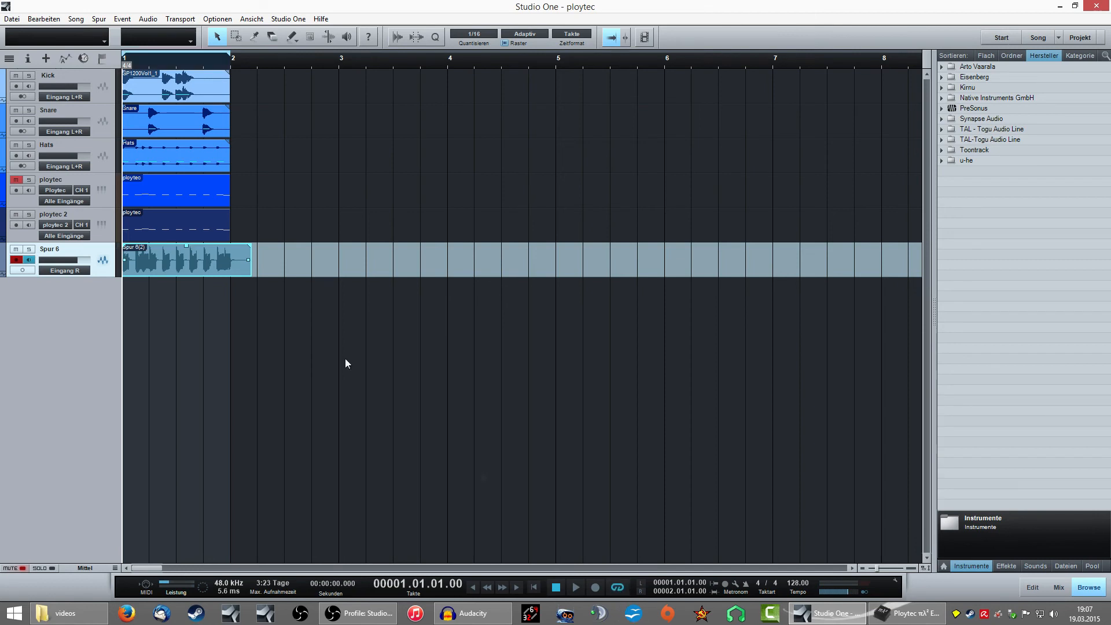
drag(251, 261, 230, 262)
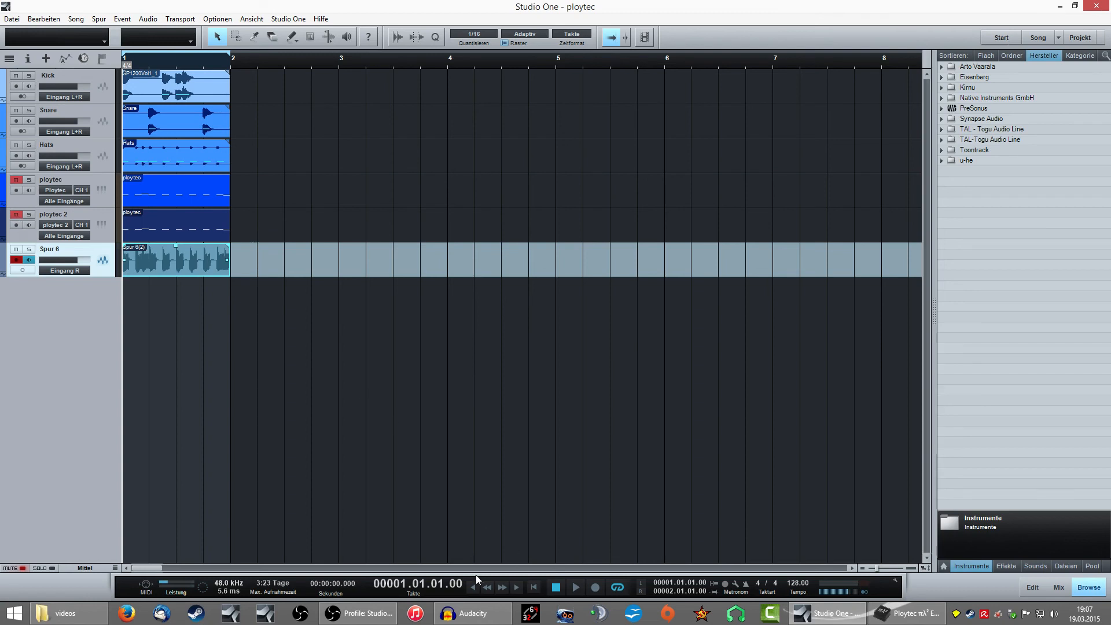
Solo Spur 6, audition the recorded loop and return to the song start
click(29, 250)
click(576, 588)
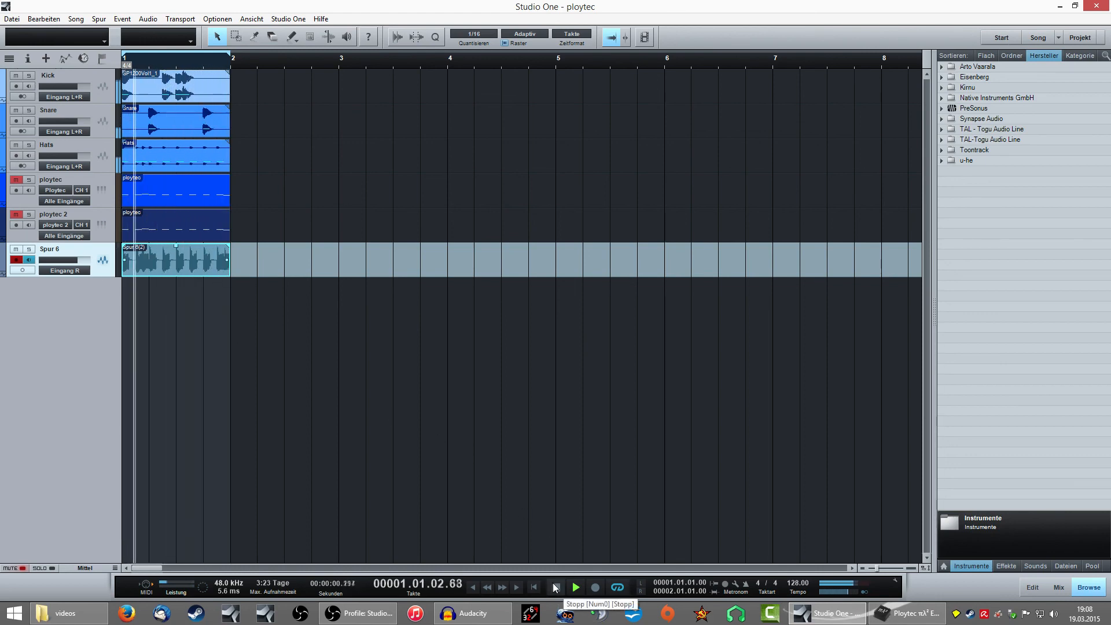
click(556, 589)
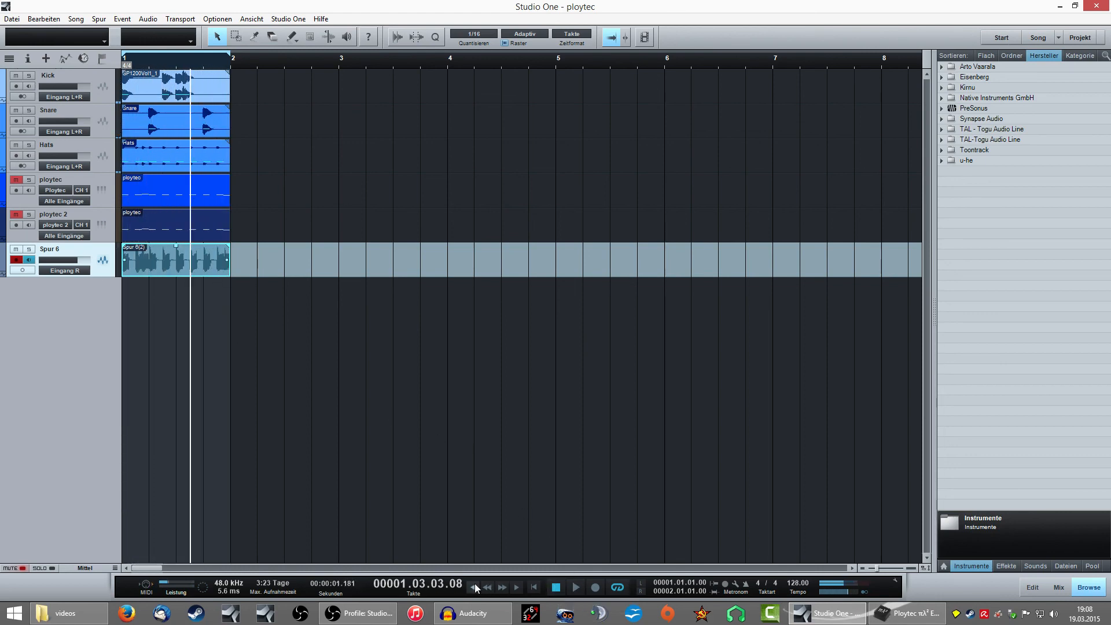
click(475, 583)
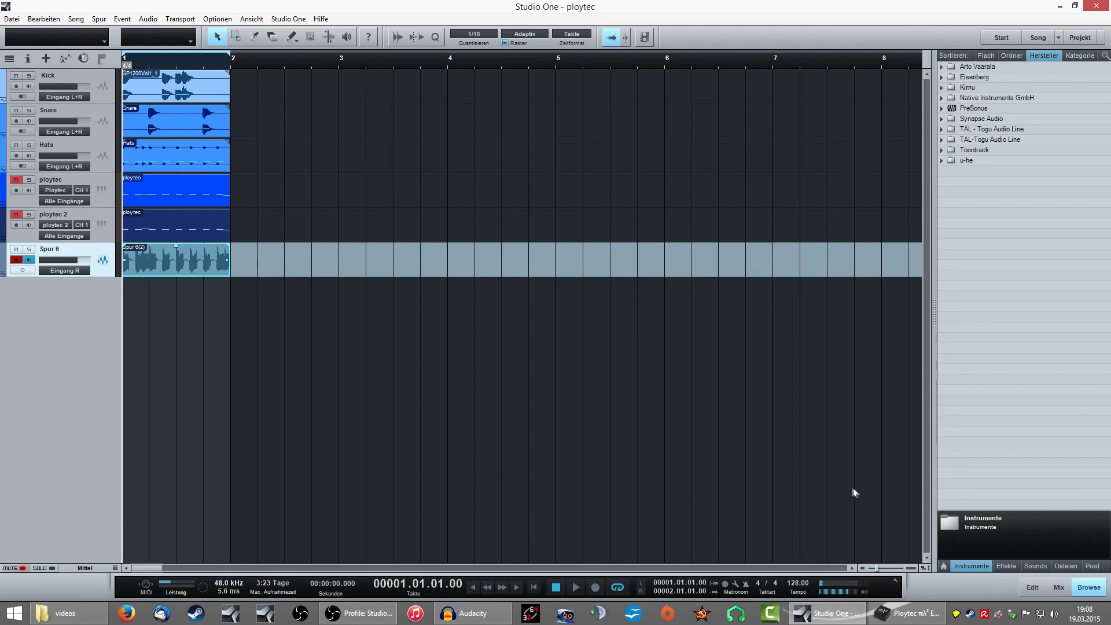